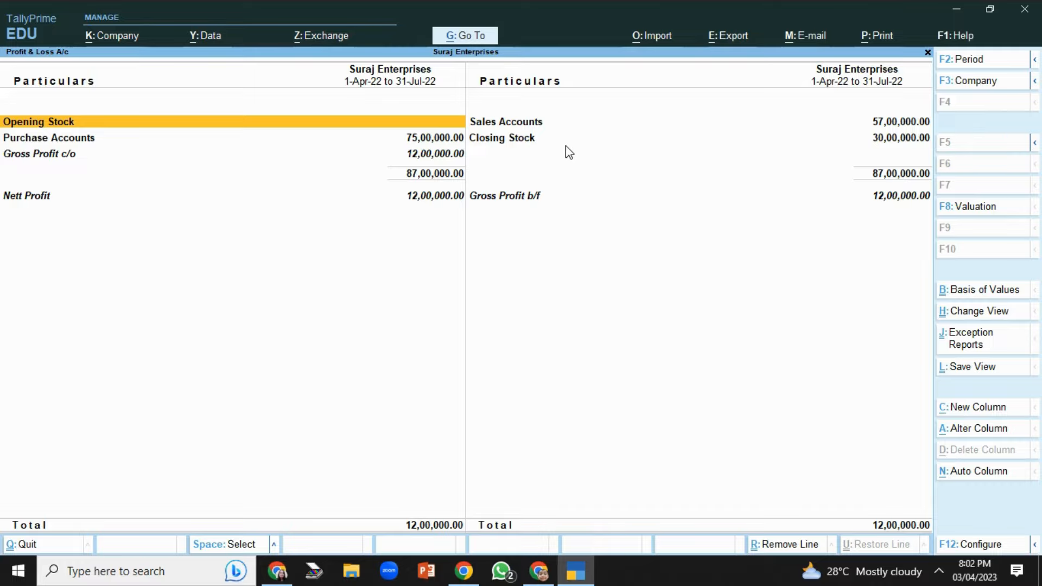
# Set Integrate Accounts with Inventory to No in the company features of Suraj Enterprises, save, and return to the Gateway of Tally.
pyautogui.press('Escape')
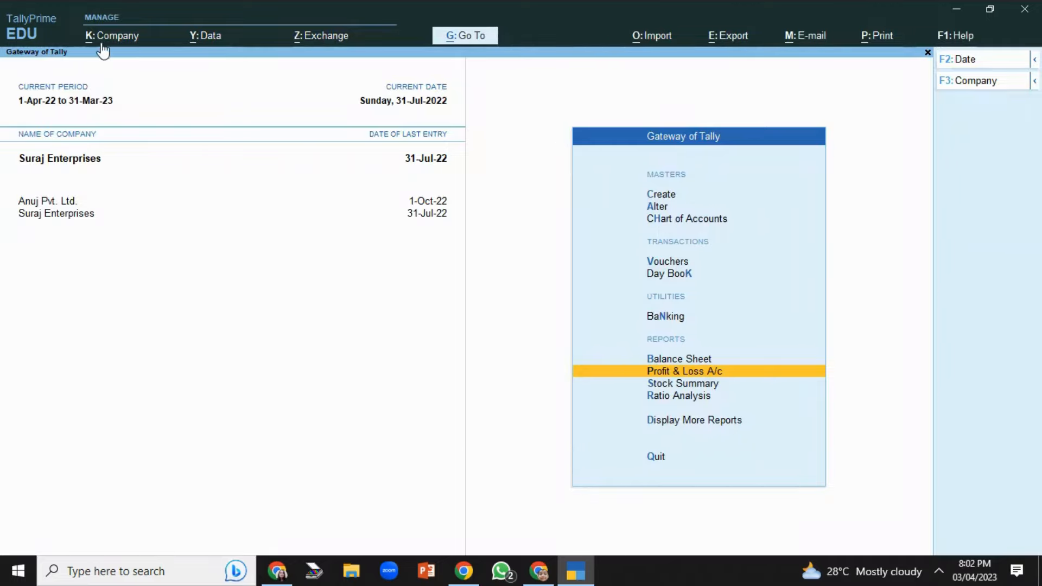
pyautogui.click(130, 37)
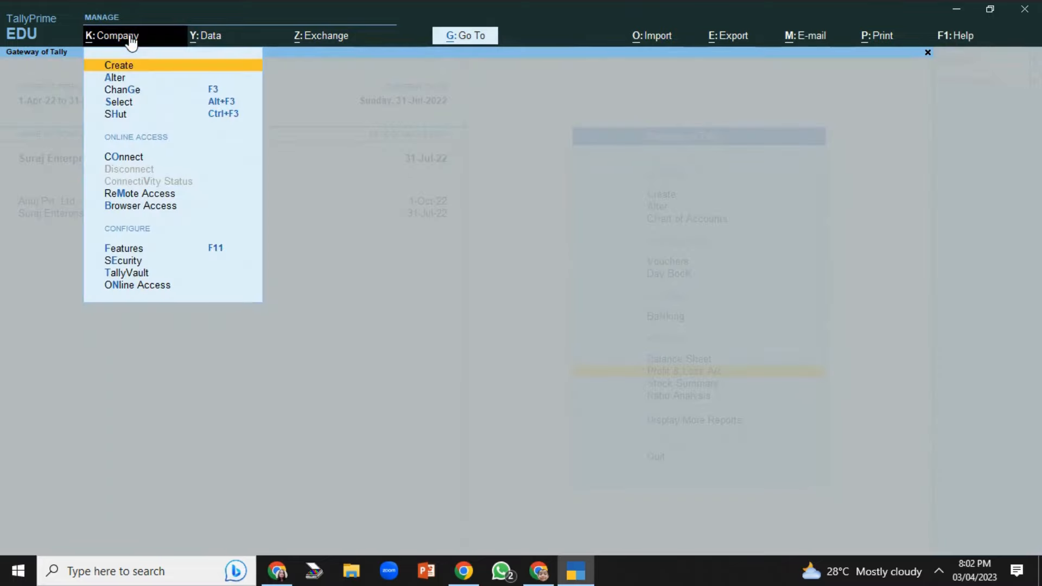
pyautogui.click(123, 248)
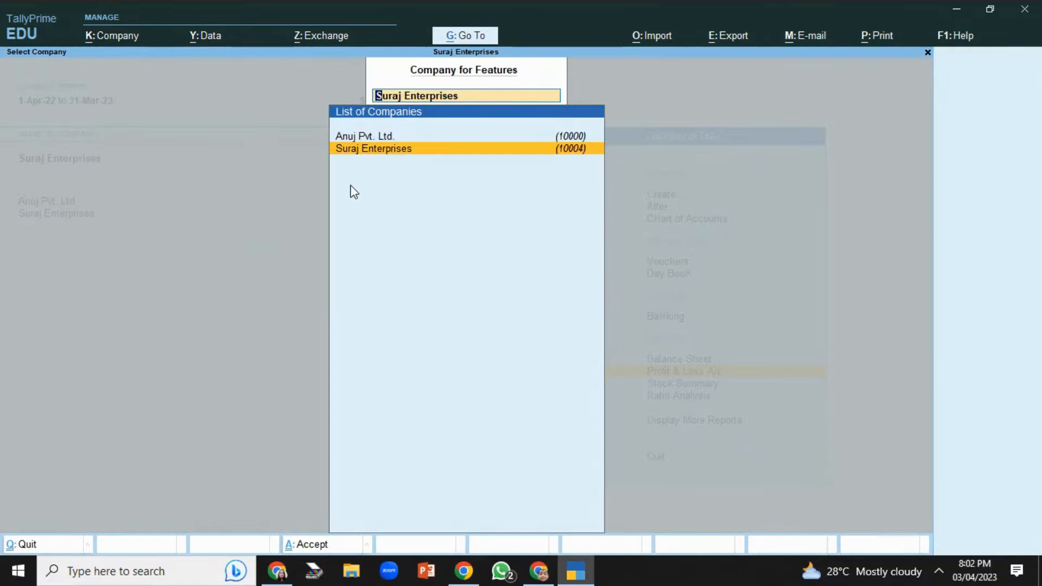
pyautogui.click(384, 150)
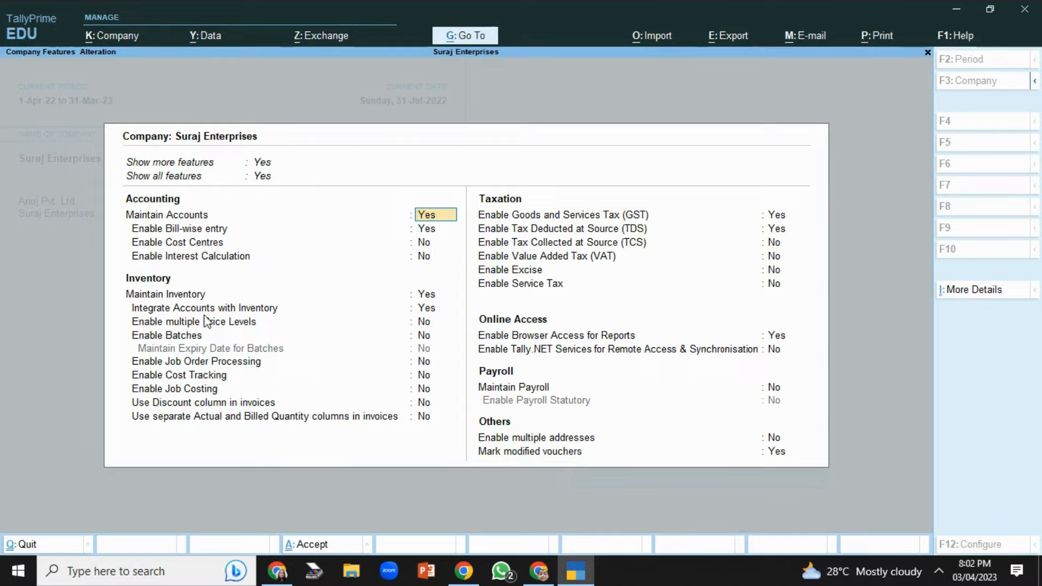
pyautogui.click(430, 313)
pyautogui.write('n')
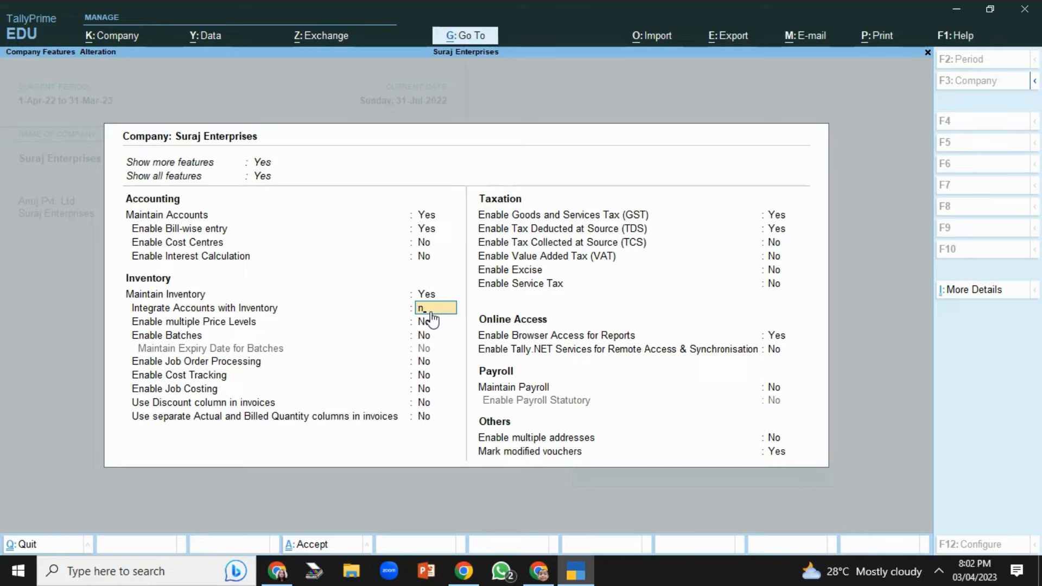
pyautogui.press('Return')
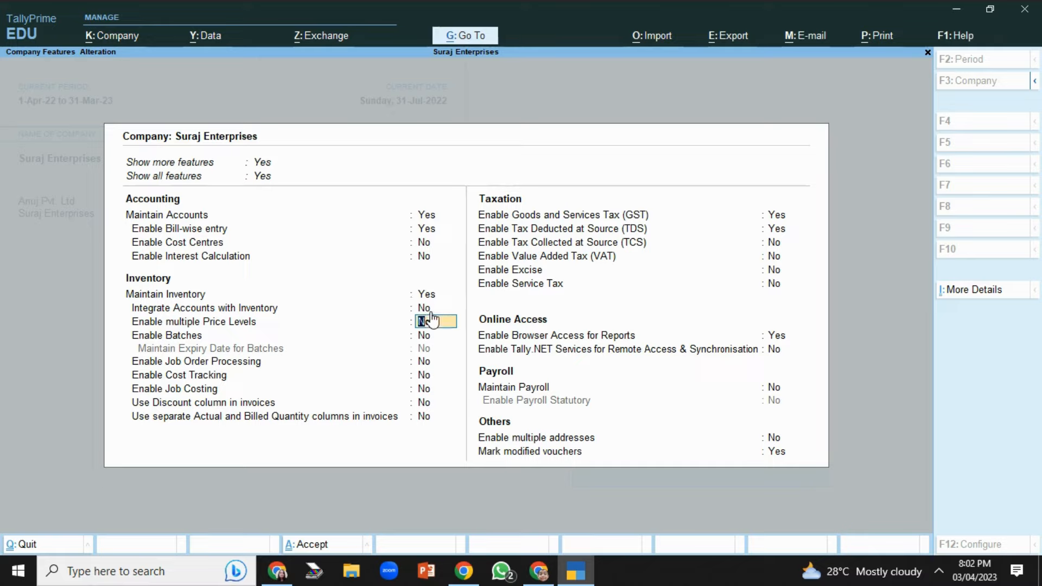
pyautogui.press('ctrl')
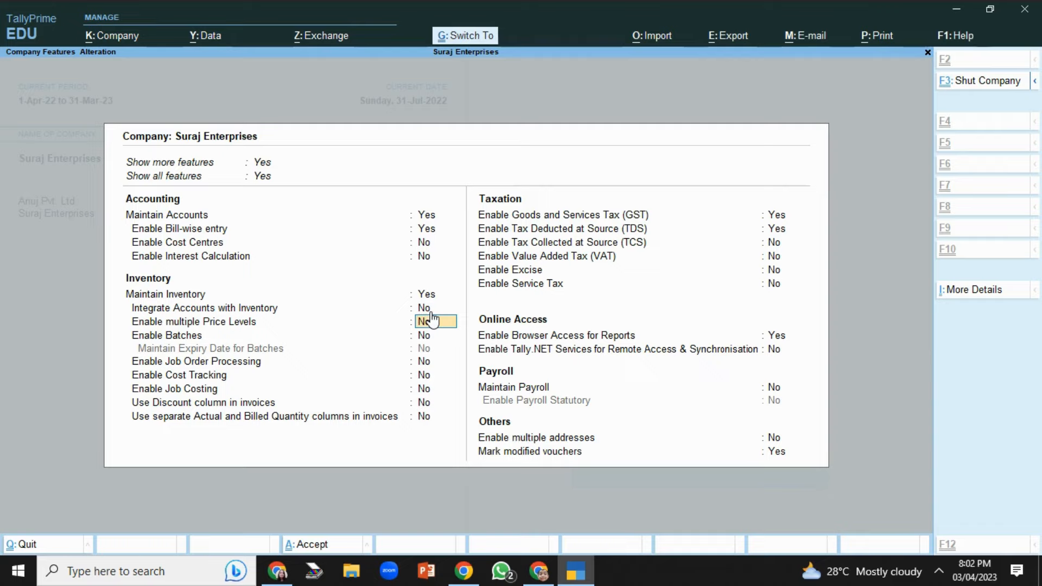
pyautogui.press('F3')
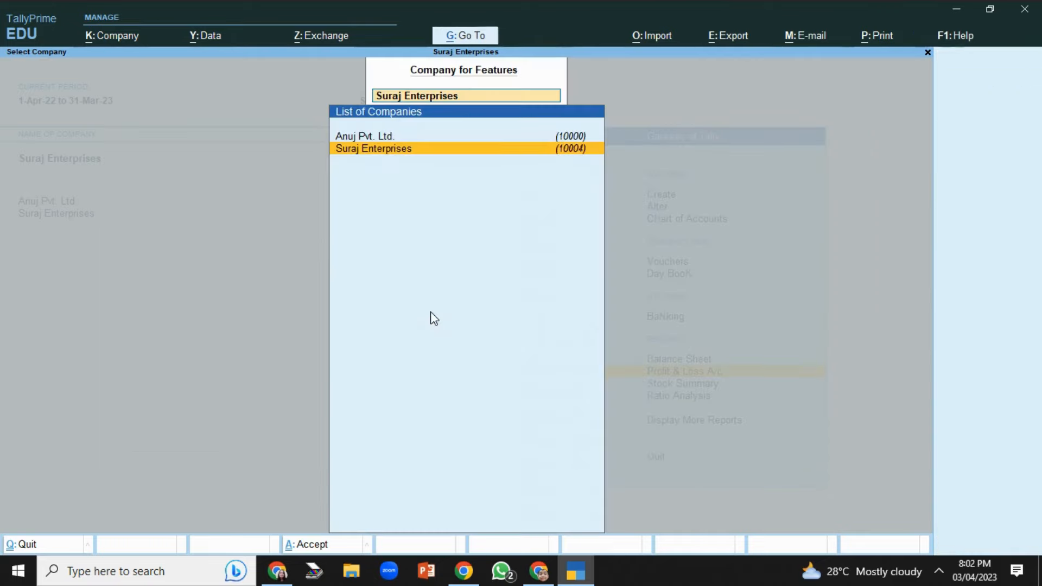
pyautogui.press('BackSpace')
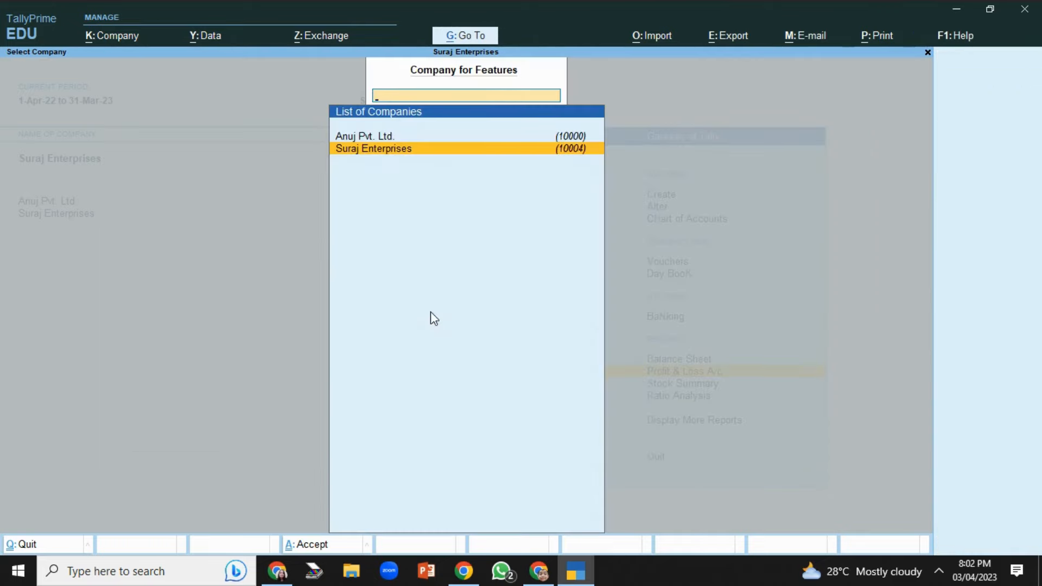
pyautogui.press('Escape')
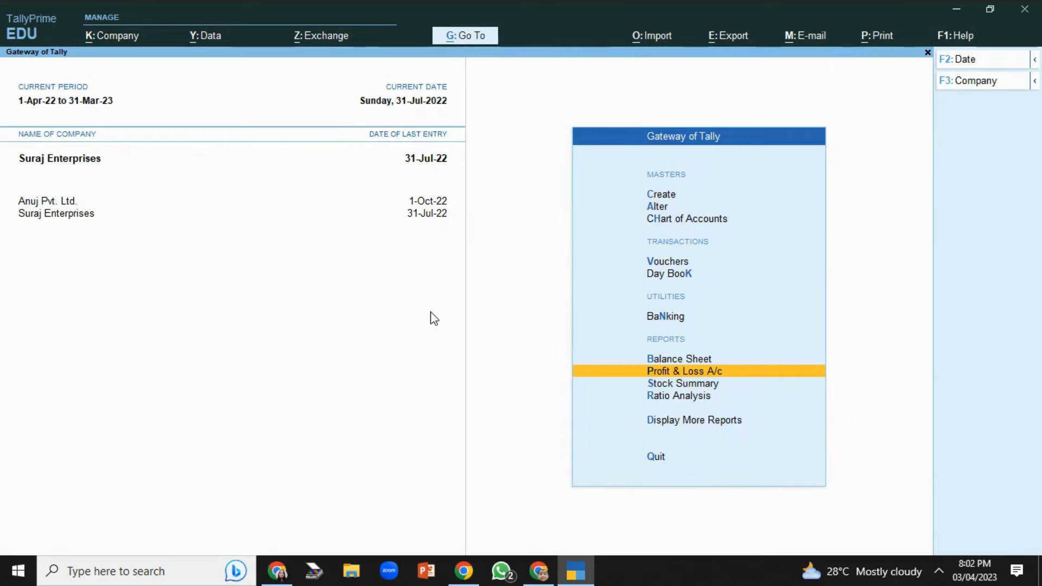
# Check the stock and profit entries in the Profit & Loss A/c report, and close the report.
pyautogui.press('Return')
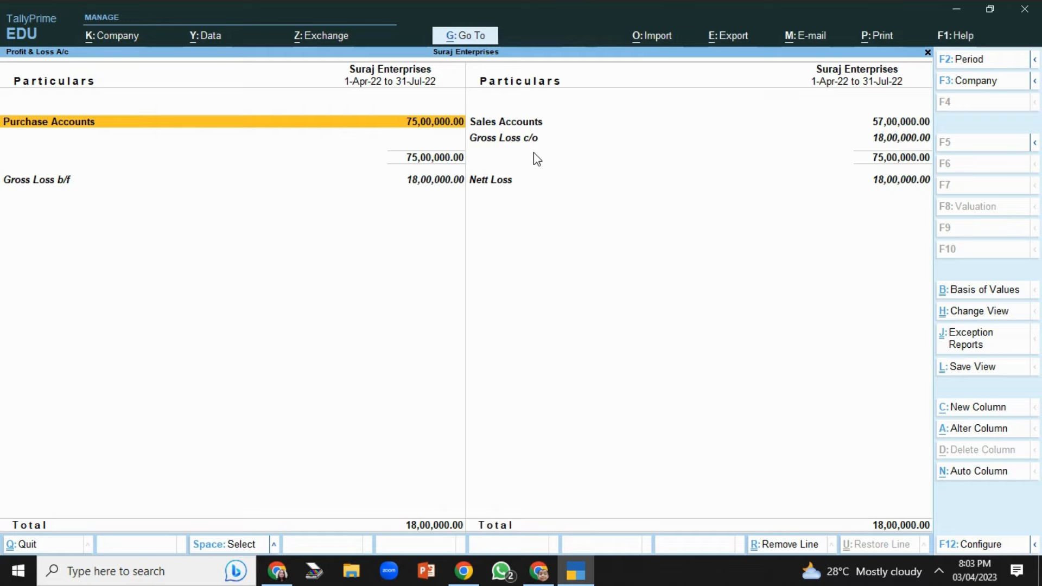
pyautogui.press('Escape')
# Create a ledger named Stock under the Stock-in-Hand group and save it.
pyautogui.press('Up')
pyautogui.press('Up')
pyautogui.press('Up')
pyautogui.press('Up')
pyautogui.press('Up')
pyautogui.press('Up')
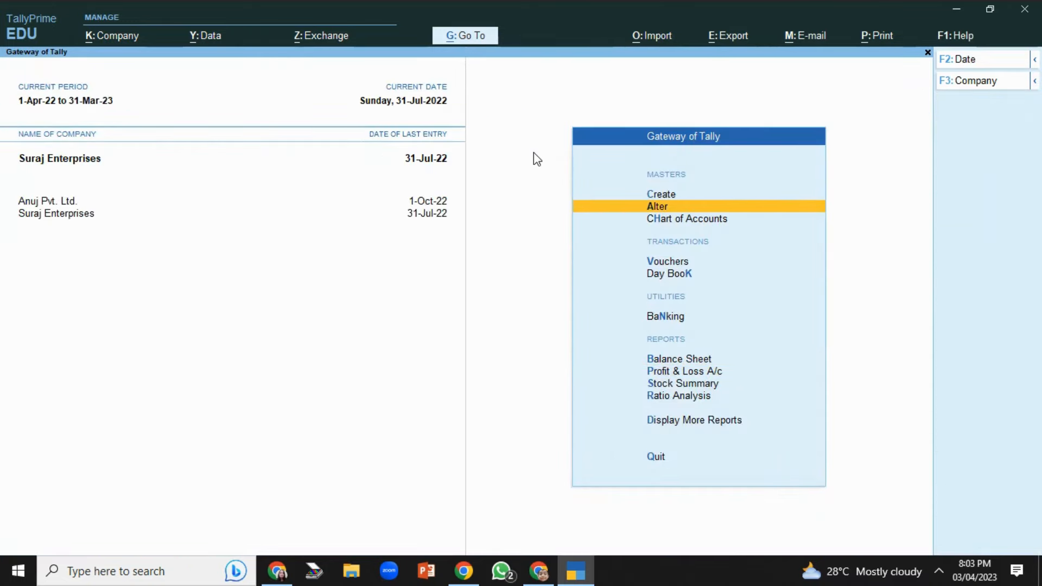
pyautogui.press('Up')
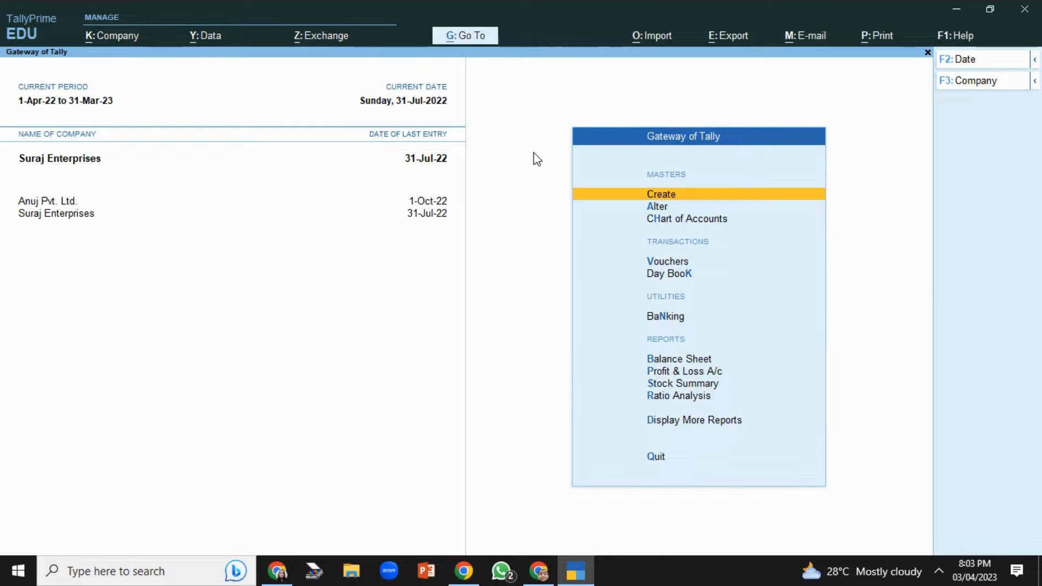
pyautogui.click(663, 196)
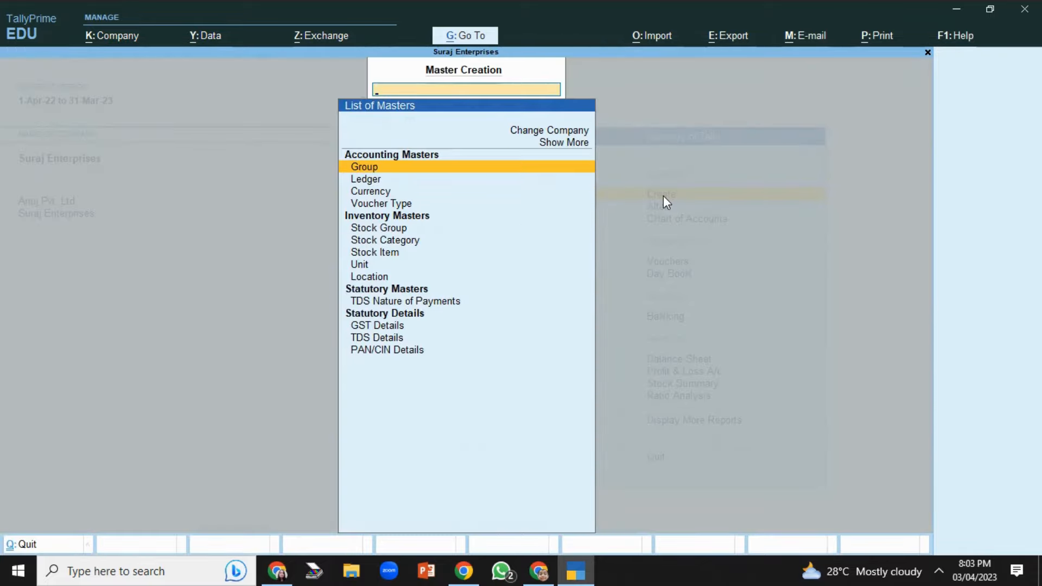
pyautogui.press('Down')
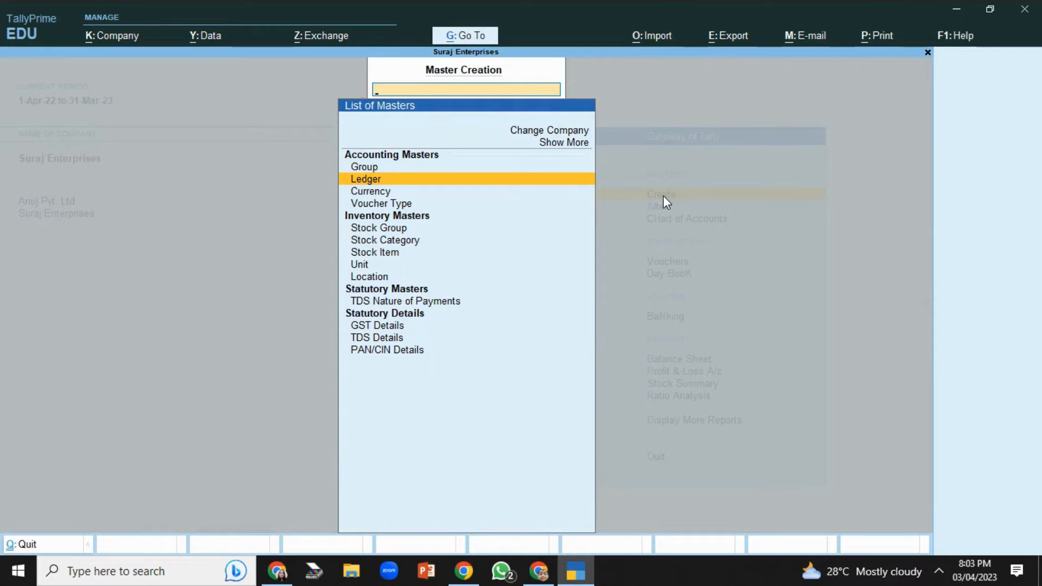
pyautogui.press('Return')
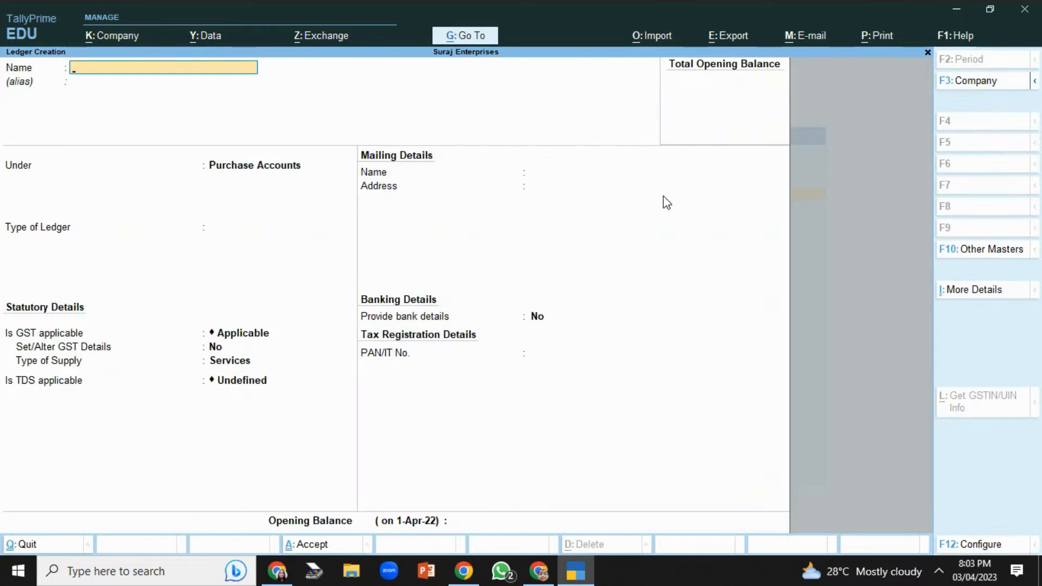
pyautogui.write('Stock')
pyautogui.press('Return')
pyautogui.press('Return')
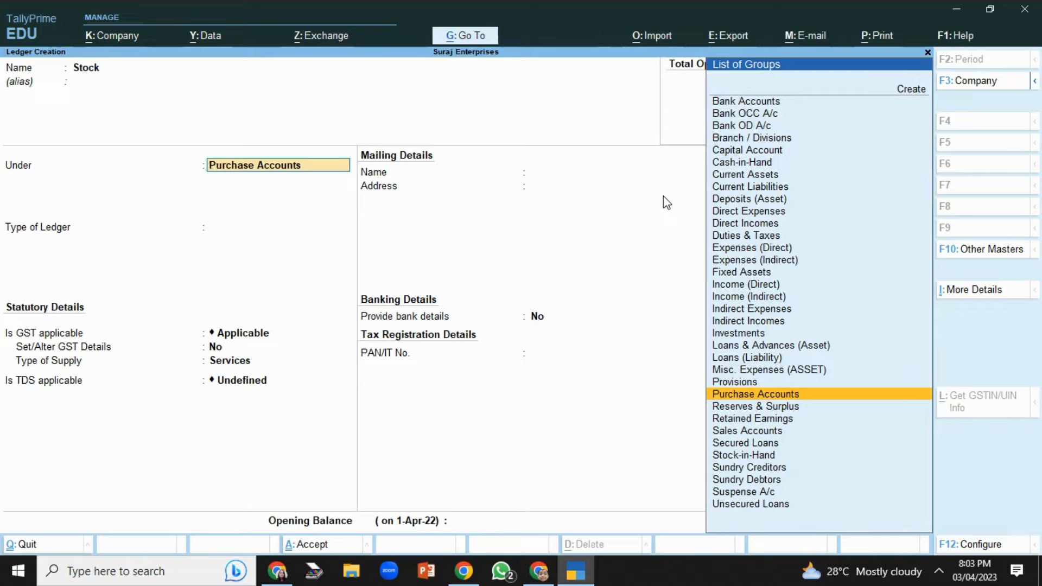
pyautogui.write('Stoc')
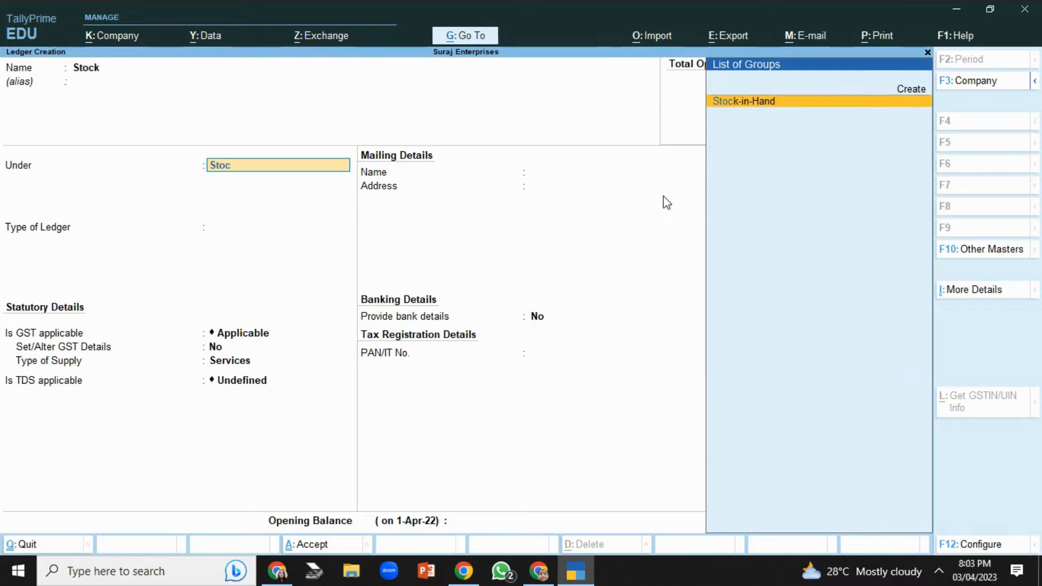
pyautogui.write('k')
pyautogui.press('Return')
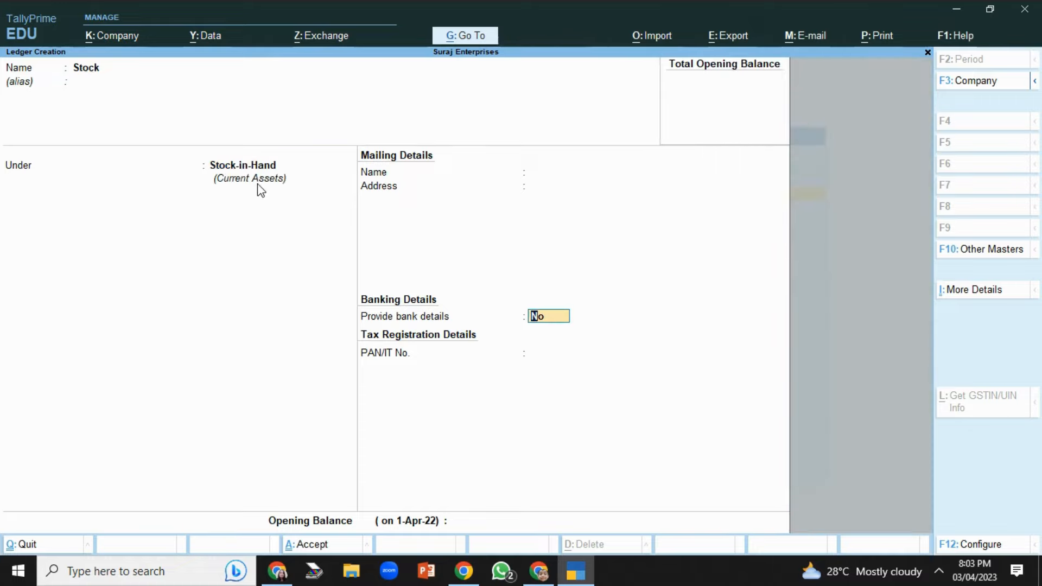
pyautogui.press('ctrl')
pyautogui.hotkey('ctrl', 'a')
pyautogui.press('Escape')
# Open the Stock ledger for alteration and set its opening balance to 5,00,000 Dr.
pyautogui.press('Down')
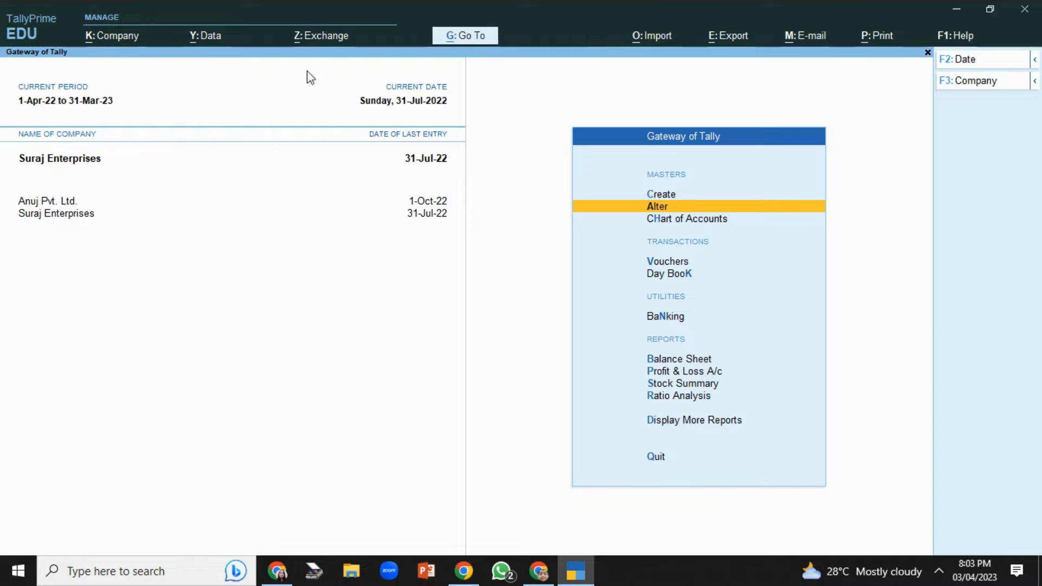
pyautogui.click(670, 208)
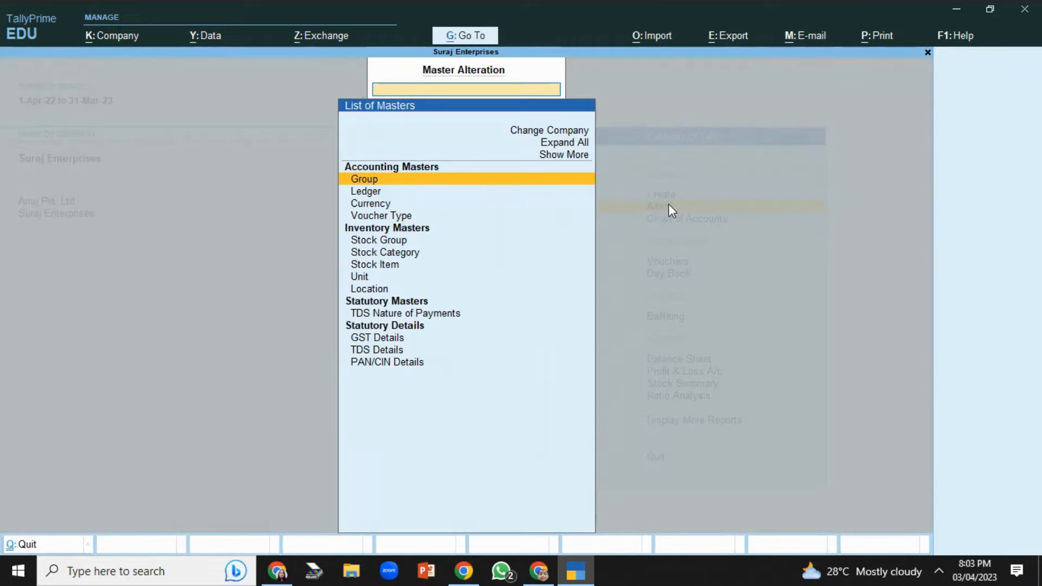
pyautogui.click(367, 192)
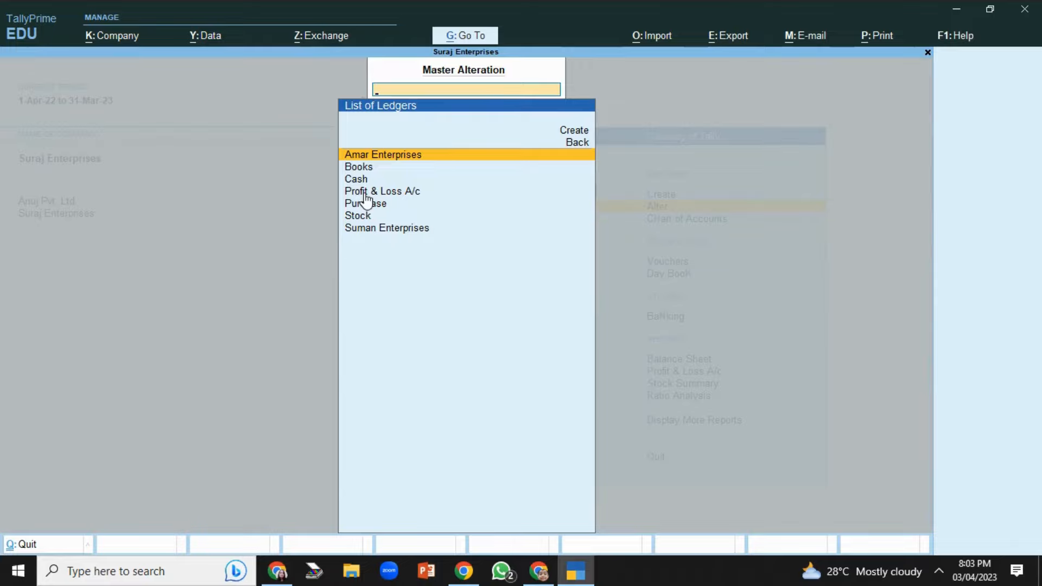
pyautogui.press('Down')
pyautogui.press('Down')
pyautogui.press('Down')
pyautogui.press('Down')
pyautogui.press('Down')
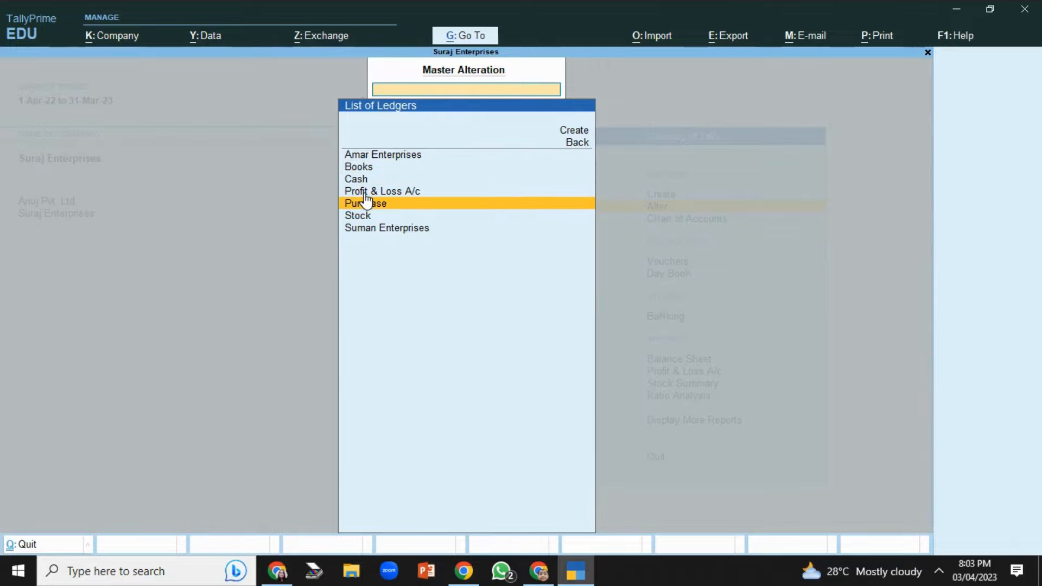
pyautogui.press('Return')
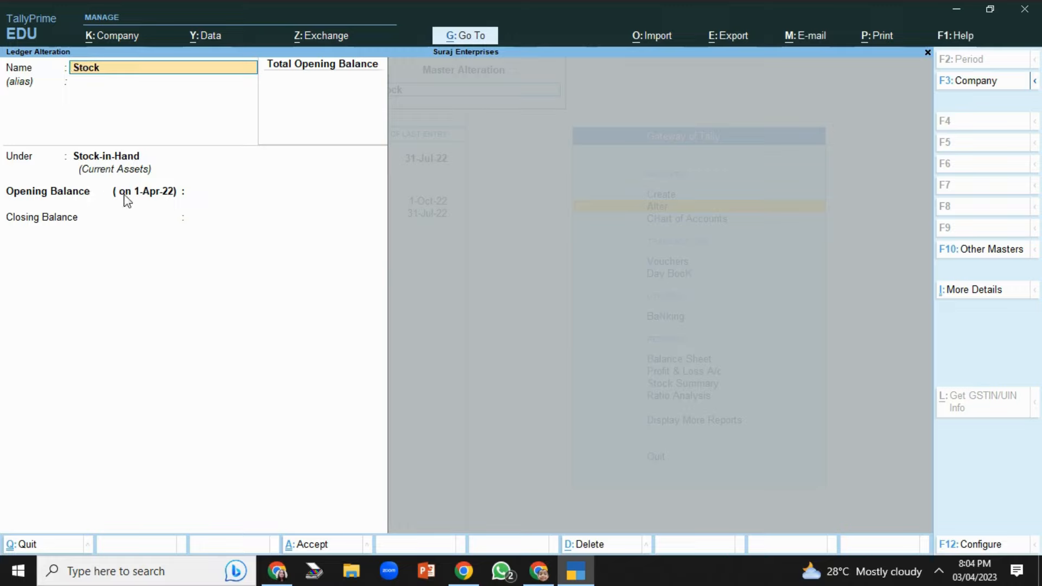
pyautogui.click(193, 198)
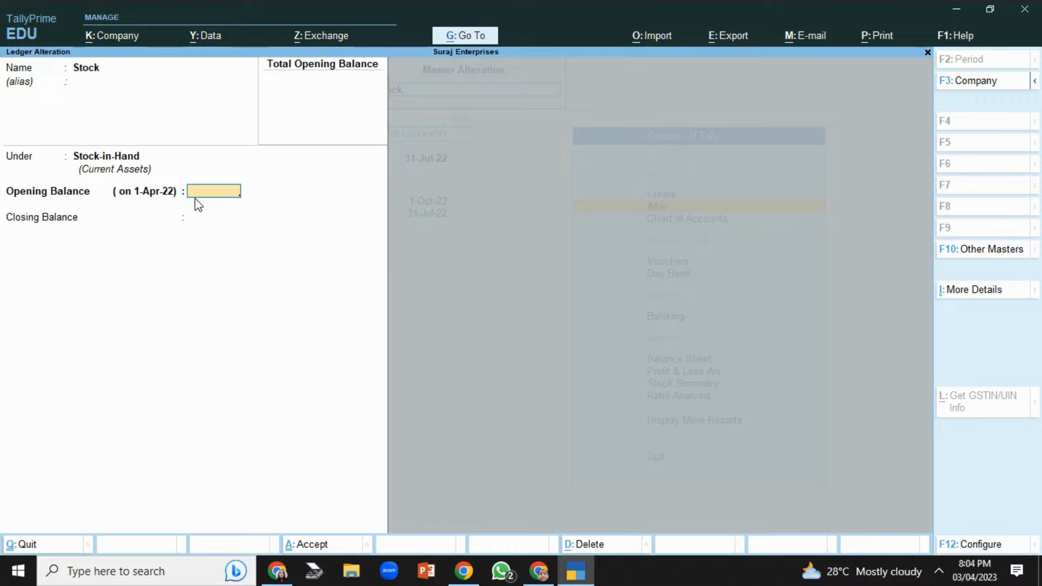
pyautogui.write('500000')
pyautogui.press('Return')
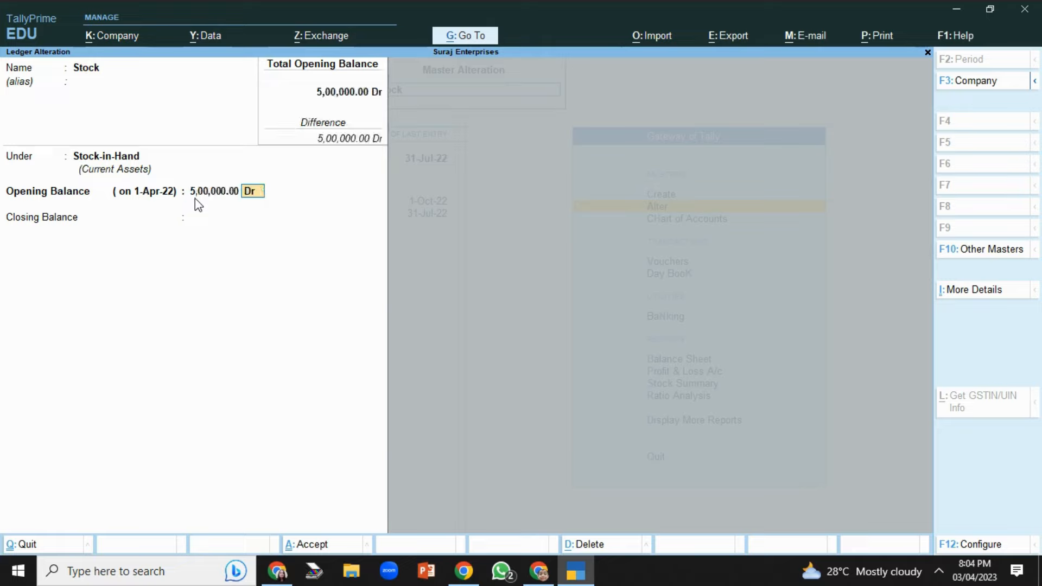
pyautogui.press('Return')
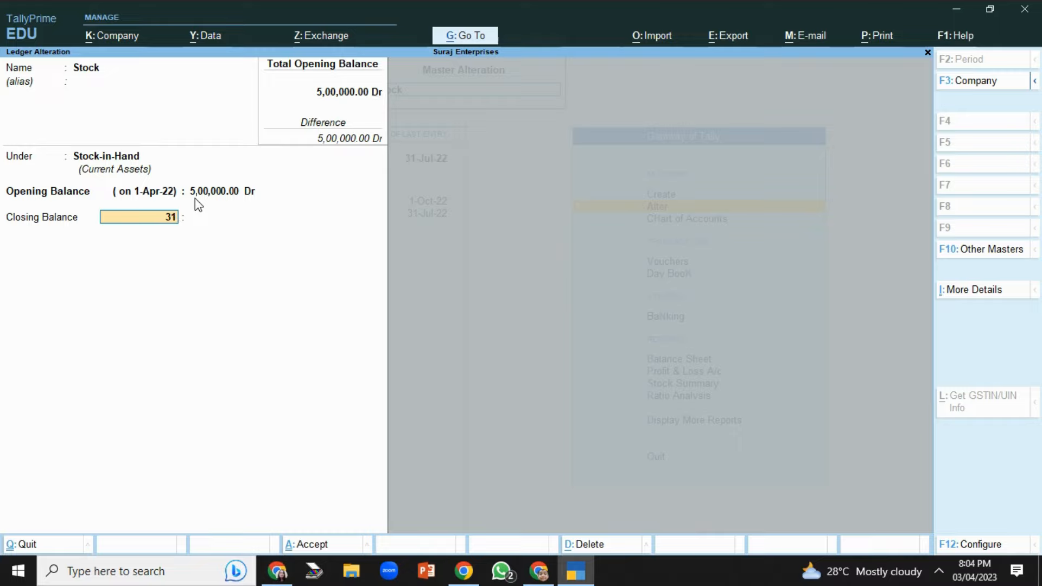
# Enter a closing balance of 20,00,000 Dr dated 31-Dec-22 in the Stock ledger.
pyautogui.write('-03-23')
pyautogui.press('BackSpace')
pyautogui.press('BackSpace')
pyautogui.press('BackSpace')
pyautogui.press('BackSpace')
pyautogui.press('BackSpace')
pyautogui.write('12')
pyautogui.write('-22')
pyautogui.press('Return')
pyautogui.write('20')
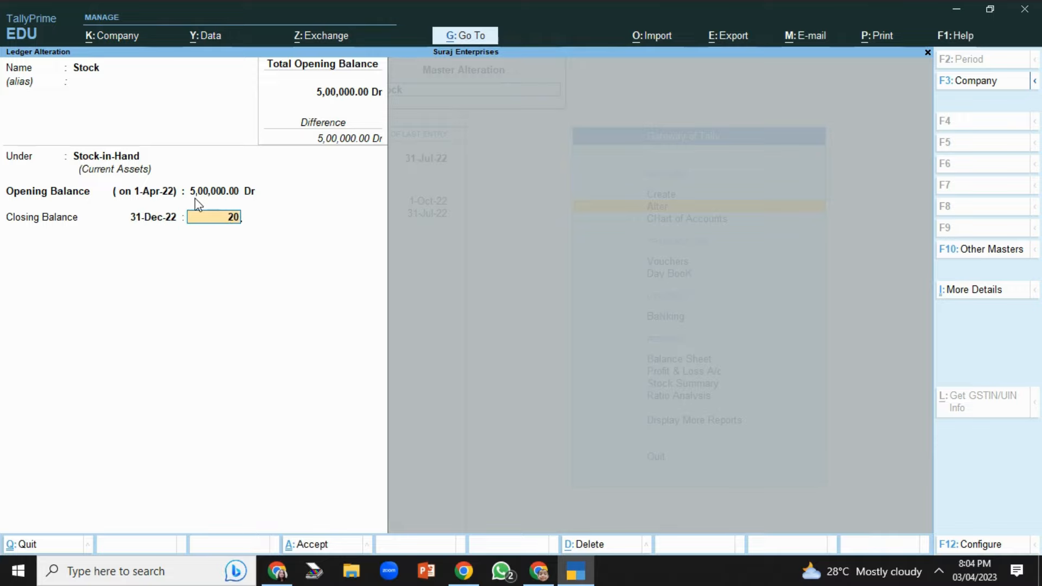
pyautogui.write(',00,000')
pyautogui.press('Return')
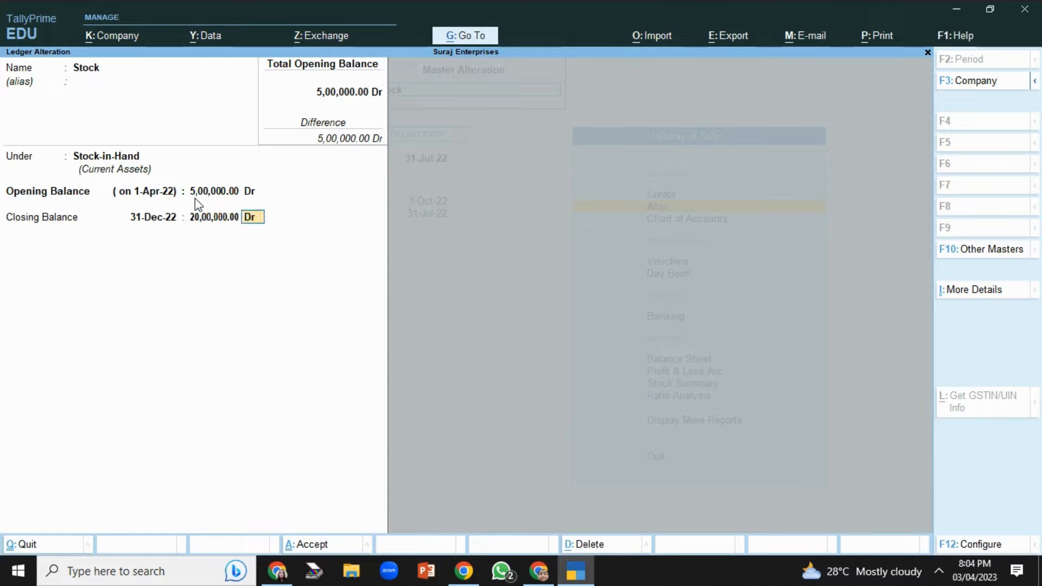
pyautogui.press('Return')
# Add a closing balance of 3,50,000 Dr dated 31-Mar-23, save the Stock ledger, and return to the Gateway of Tally.
pyautogui.write('31-03')
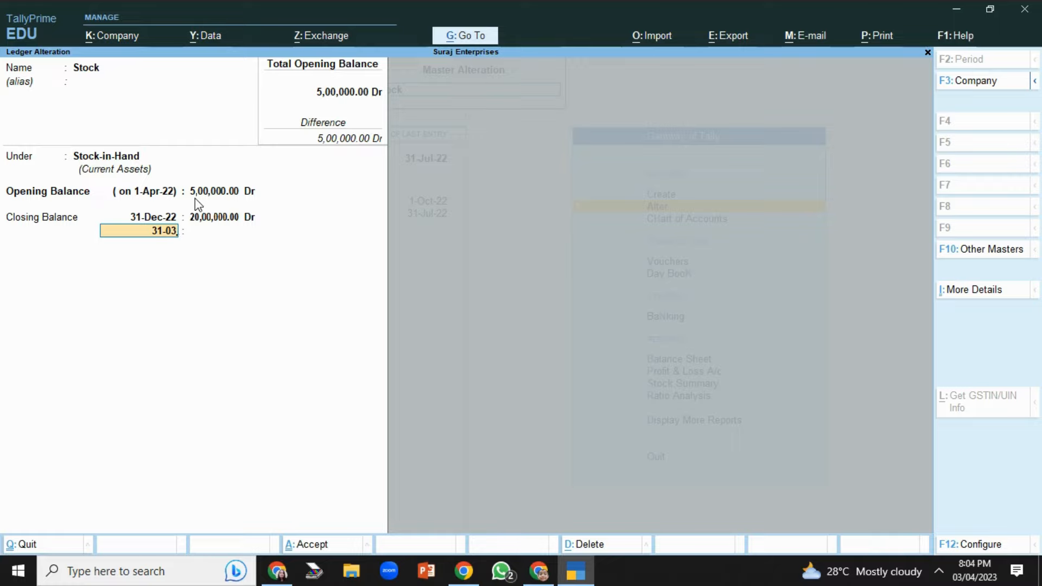
pyautogui.write('-23')
pyautogui.press('Return')
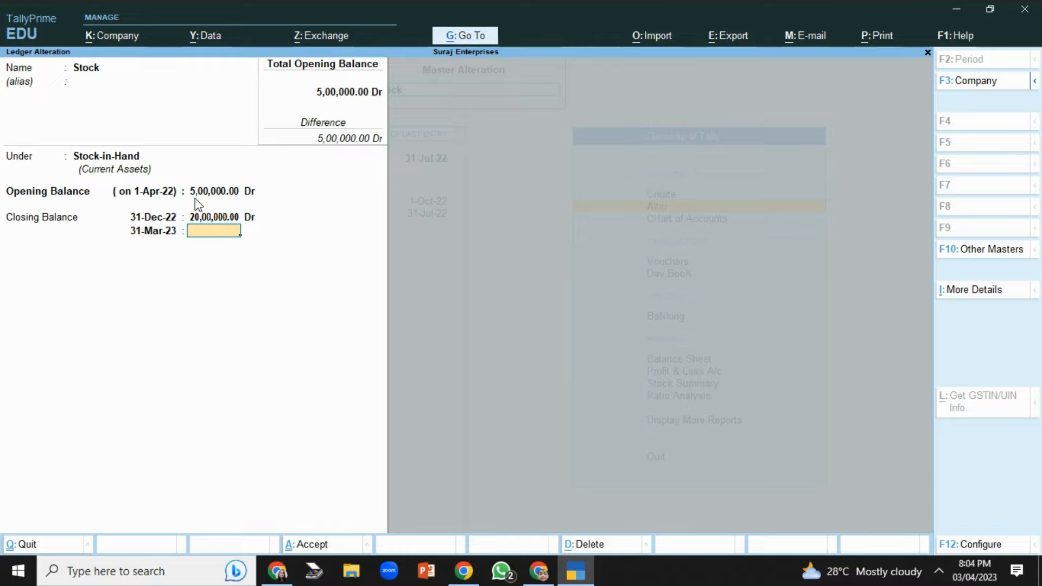
pyautogui.write('350000')
pyautogui.press('Return')
pyautogui.press('Return')
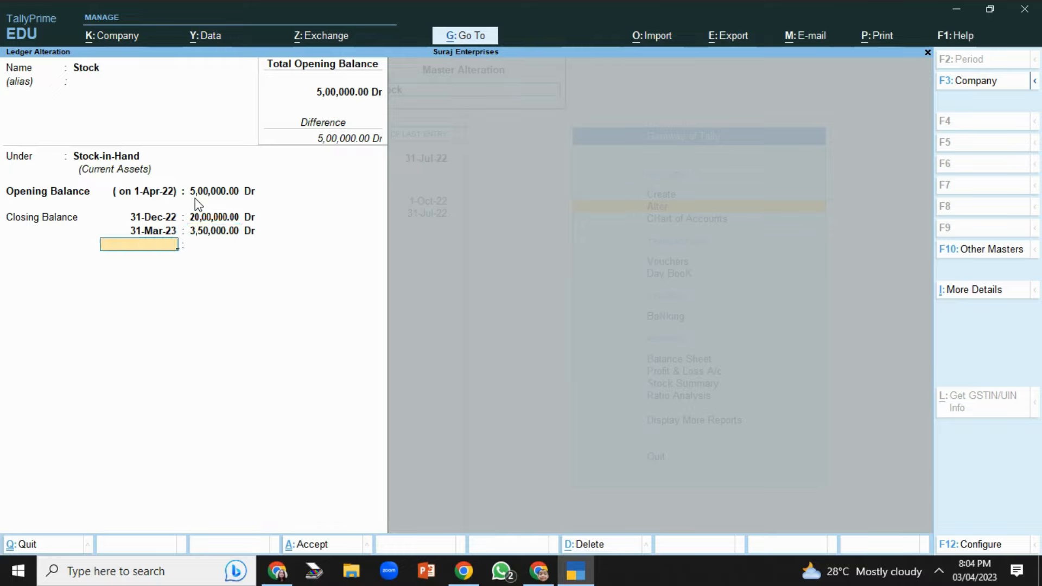
pyautogui.press('Return')
pyautogui.press('Return')
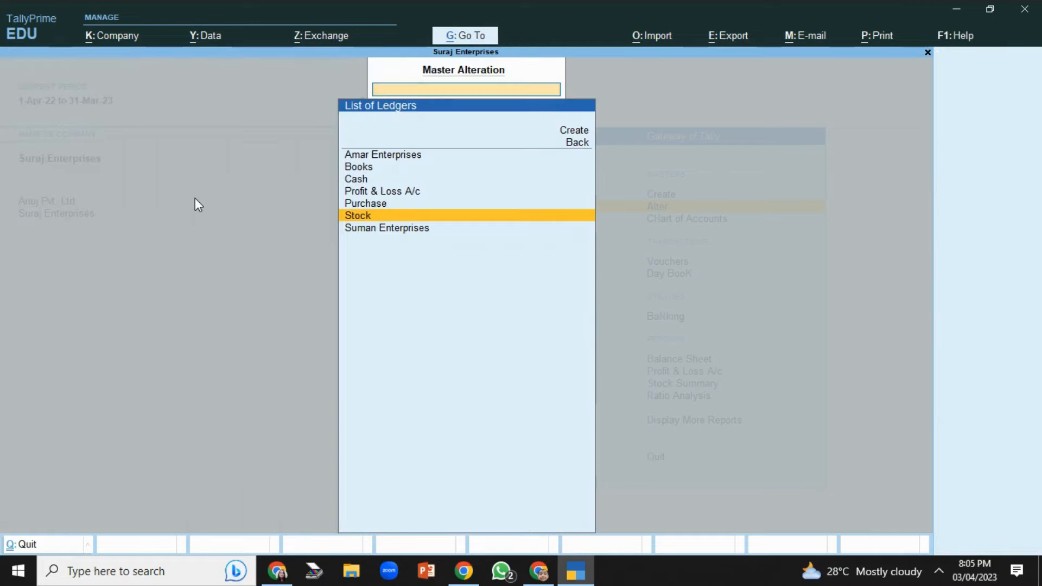
pyautogui.press('Escape')
pyautogui.press('Escape')
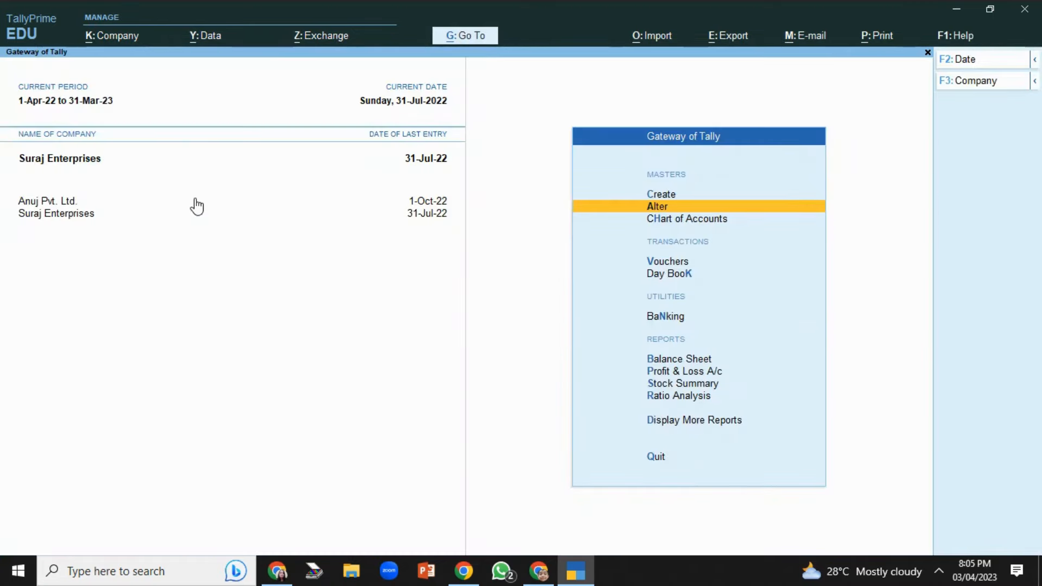
# Open the Profit & Loss A/c report from the Gateway of Tally to check the opening and closing stock.
pyautogui.press('Down')
pyautogui.press('Down')
pyautogui.press('Down')
pyautogui.press('Down')
pyautogui.press('Down')
pyautogui.press('Down')
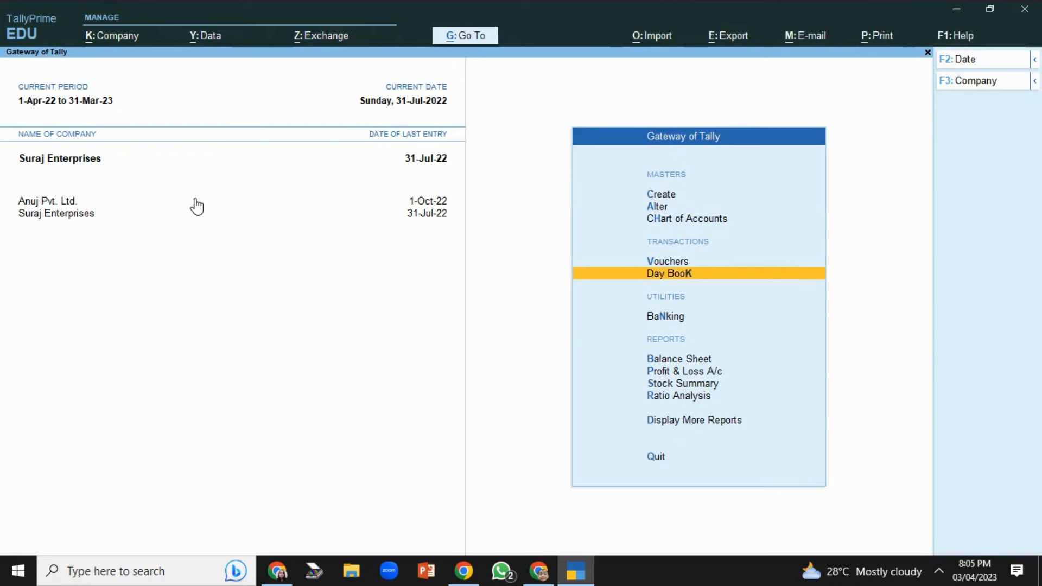
pyautogui.press('Return')
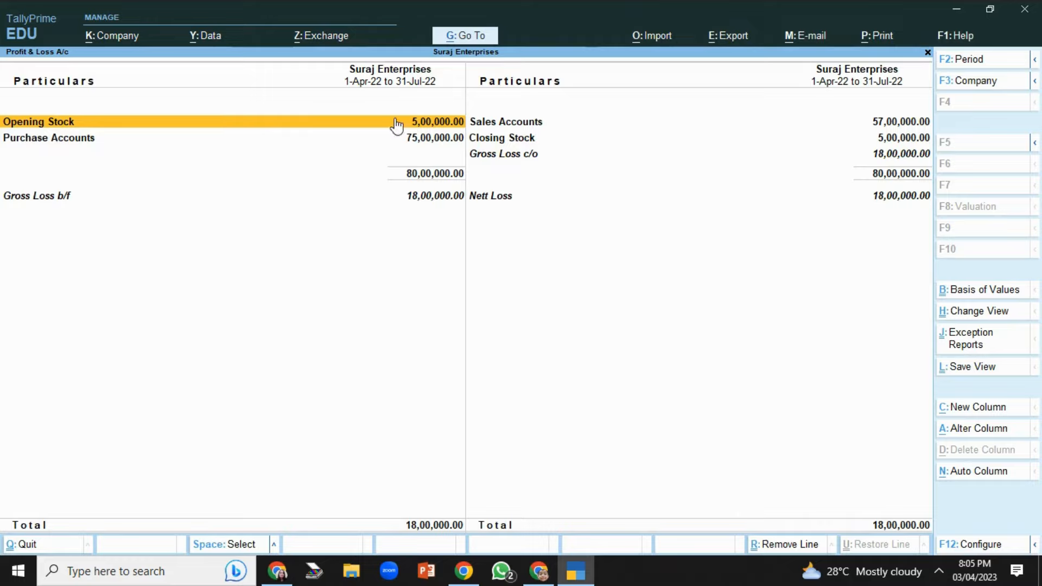
# Change the Profit & Loss A/c period to run from 1-4-2022 to 31-12-22 to check the December closing stock.
pyautogui.click(971, 59)
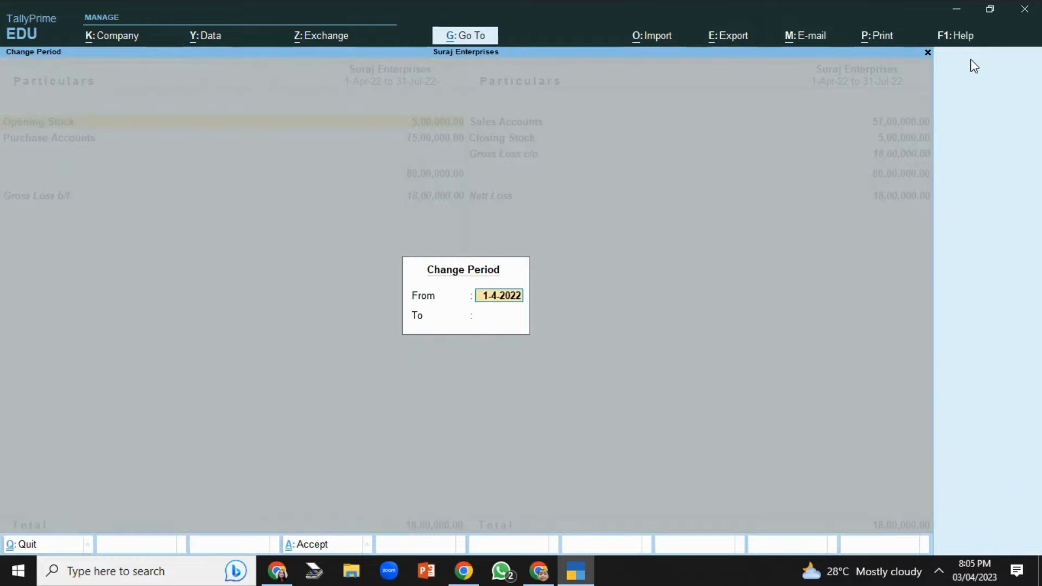
pyautogui.press('Return')
pyautogui.write('31')
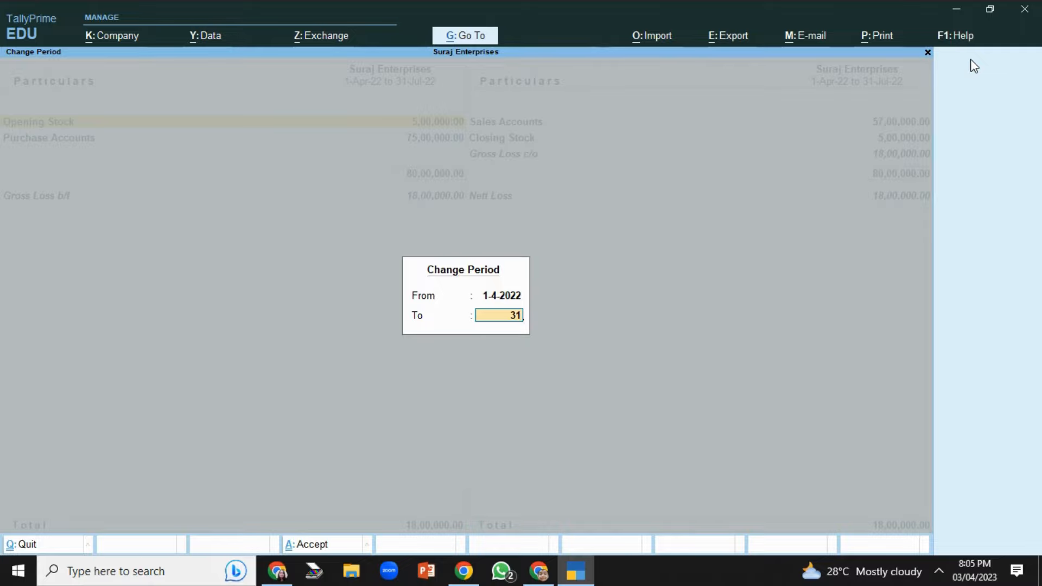
pyautogui.write('-12-22')
pyautogui.press('Return')
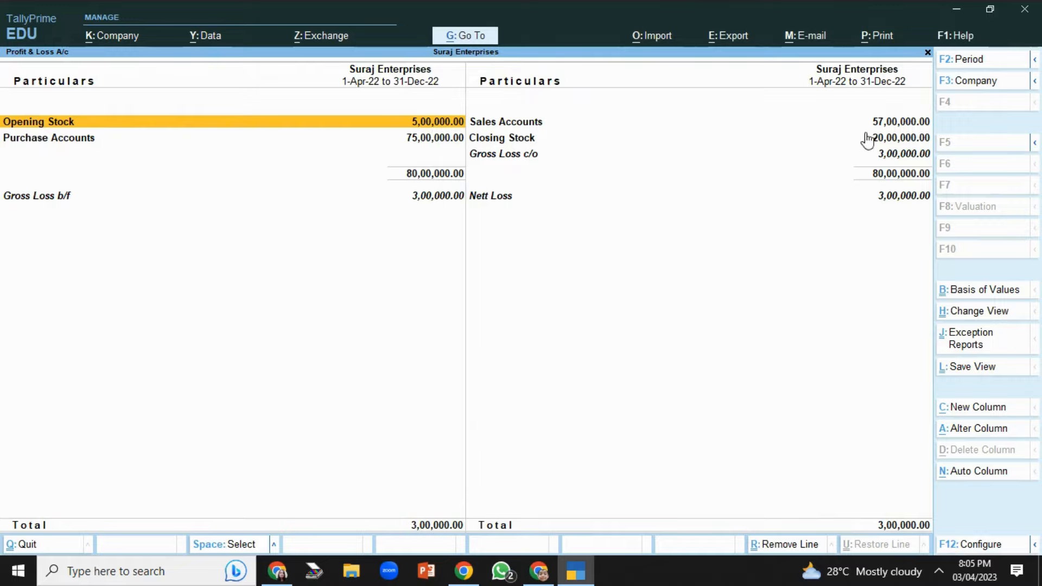
# Extend the Profit & Loss A/c period's end date to 31-03-23 to check the year-end closing stock.
pyautogui.click(975, 60)
pyautogui.press('Return')
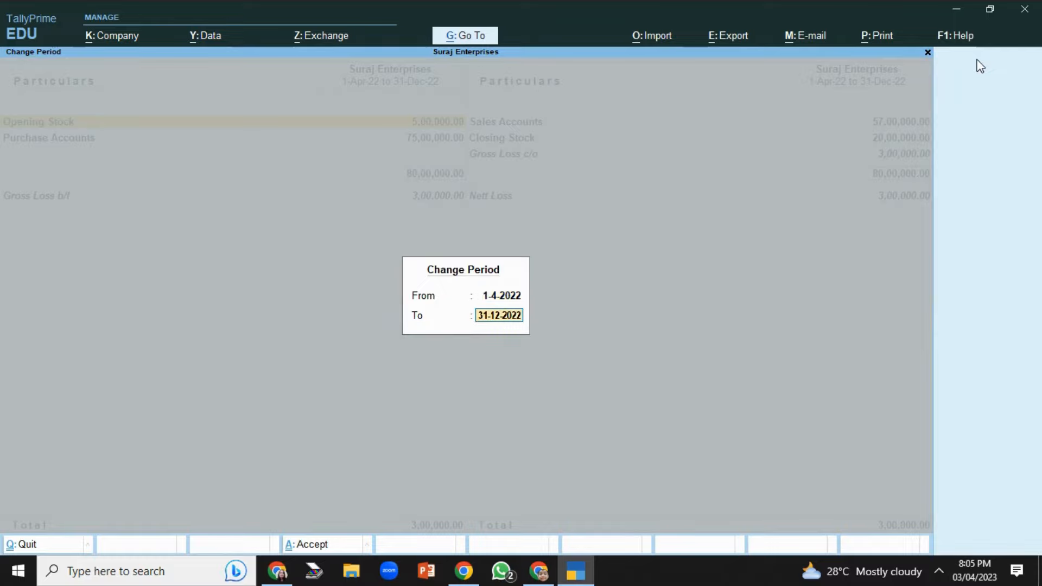
pyautogui.write('31-03-23')
pyautogui.press('Return')
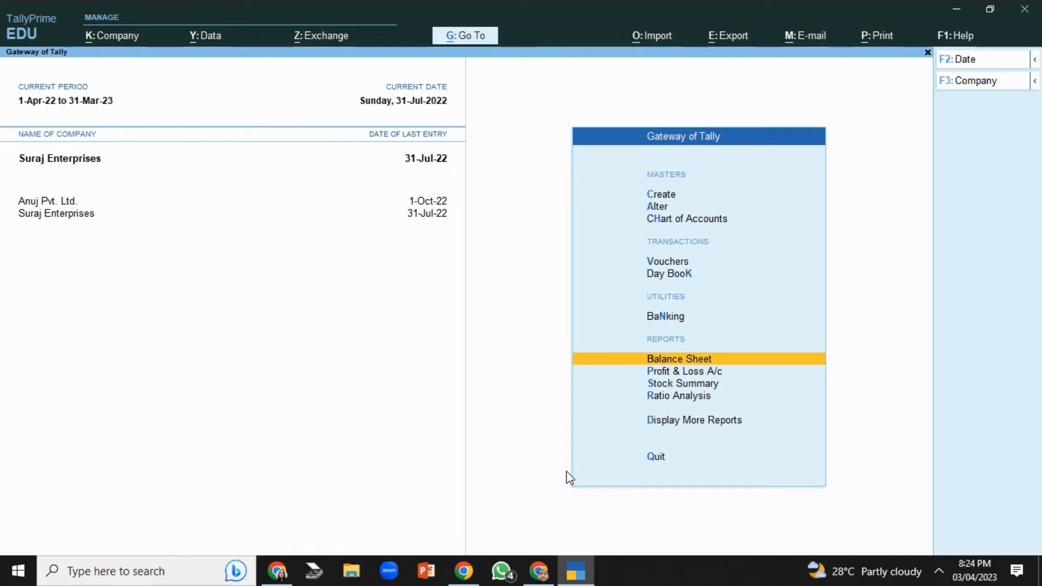
# Open the Balance Sheet and drill down into the Current Assets group summary.
pyautogui.press('Return')
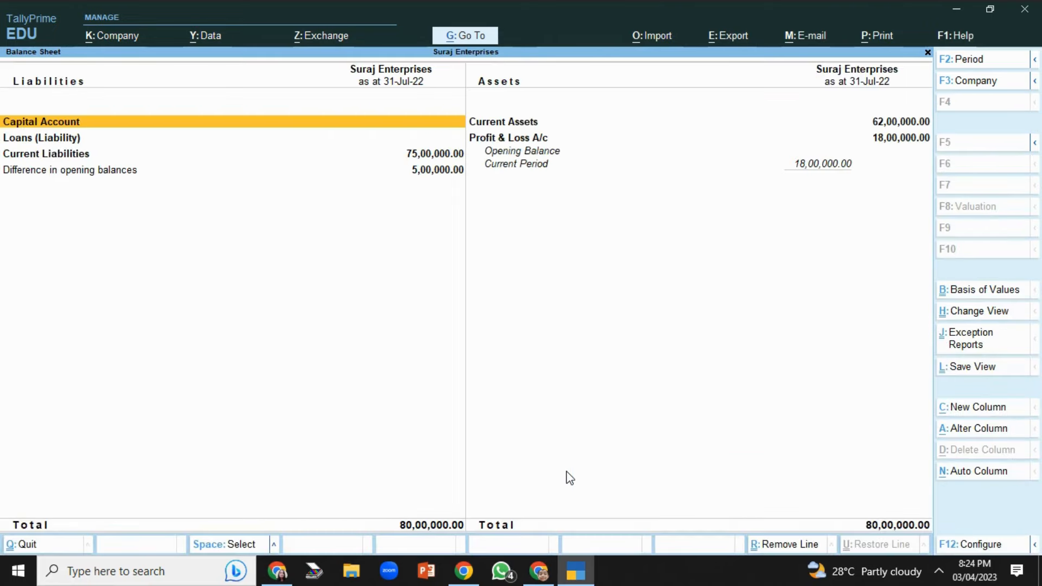
pyautogui.press('Right')
pyautogui.press('Return')
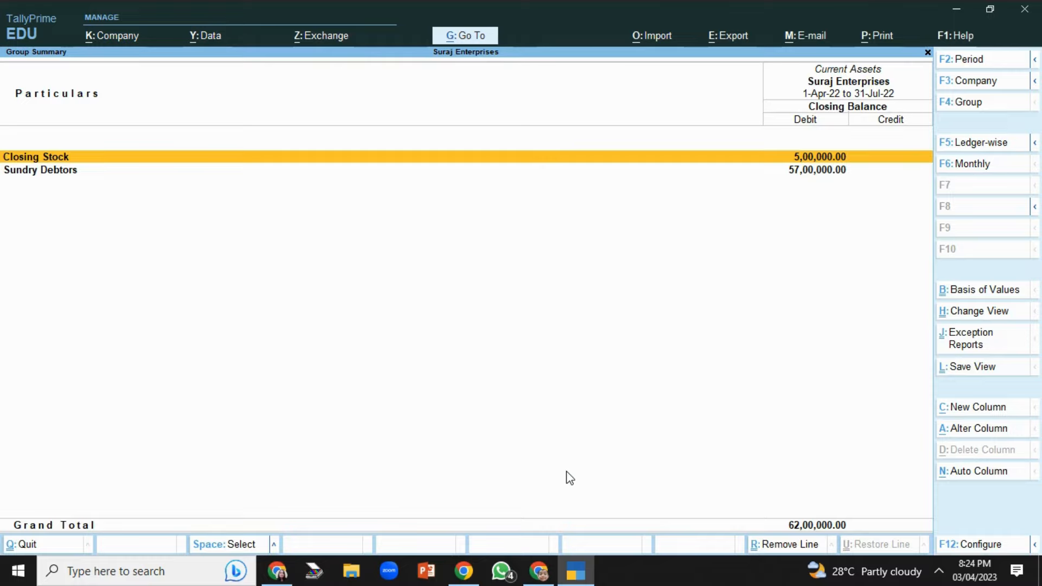
# Change the Current Assets group summary's period to 1-4-2022 through 31-03-23 to check its closing stock.
pyautogui.click(999, 61)
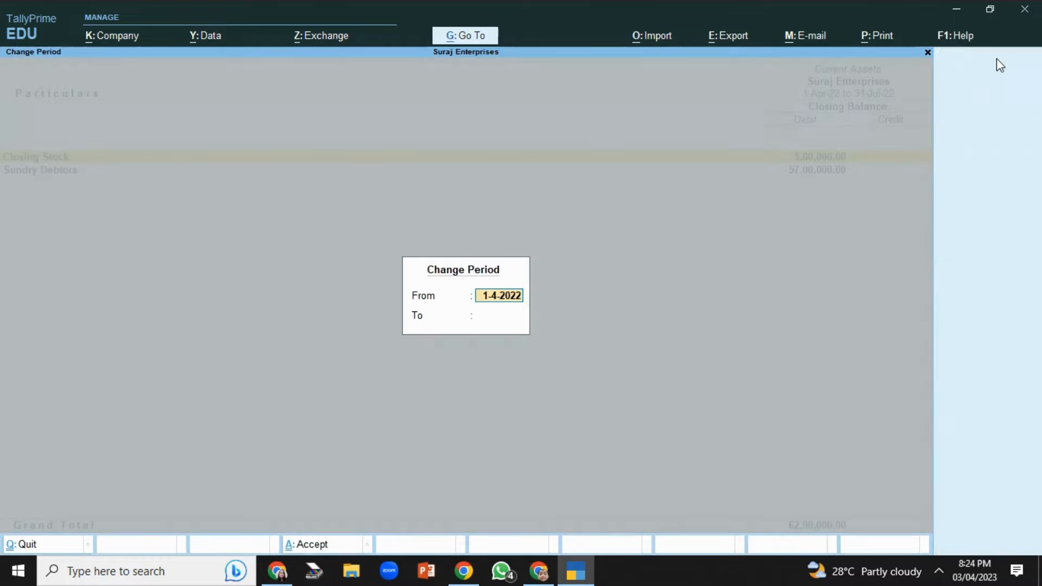
pyautogui.press('Return')
pyautogui.write('31-')
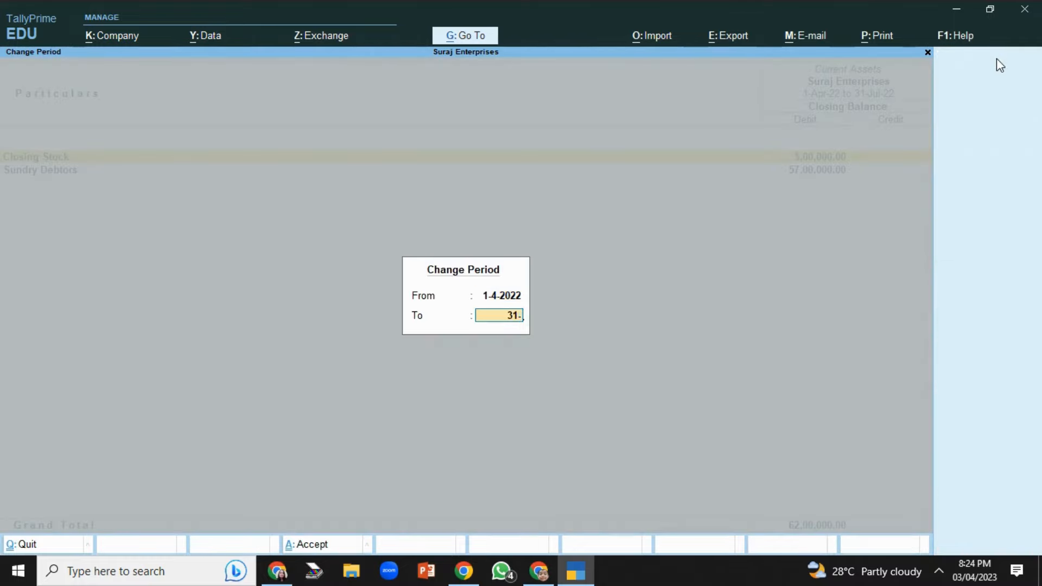
pyautogui.write('03-23')
pyautogui.press('Return')
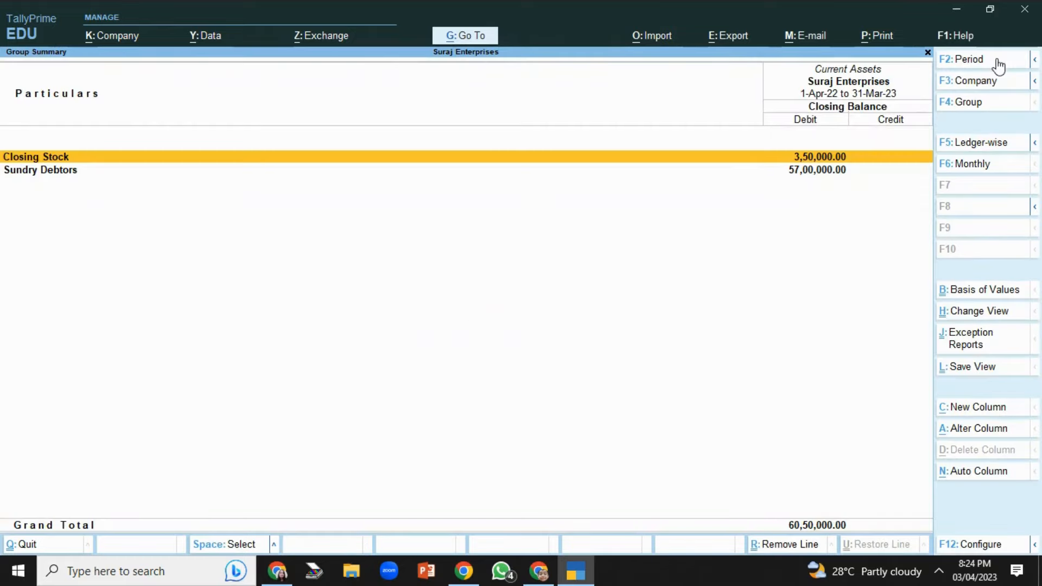